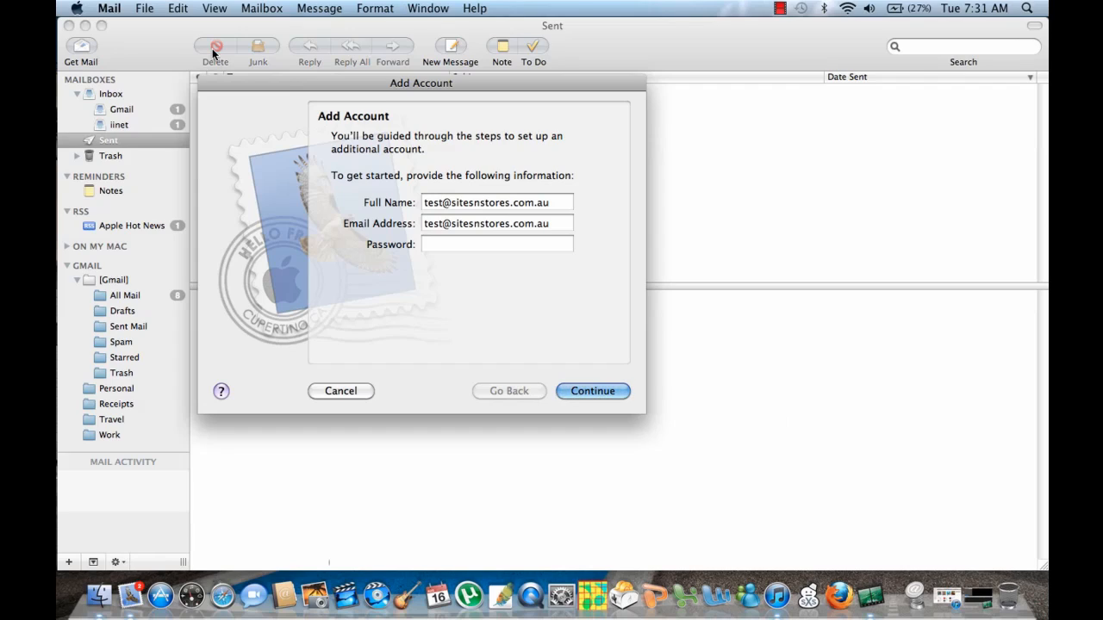
# Step: Start adding a new mail account and check the entered email address
pyautogui.click(140, 12)
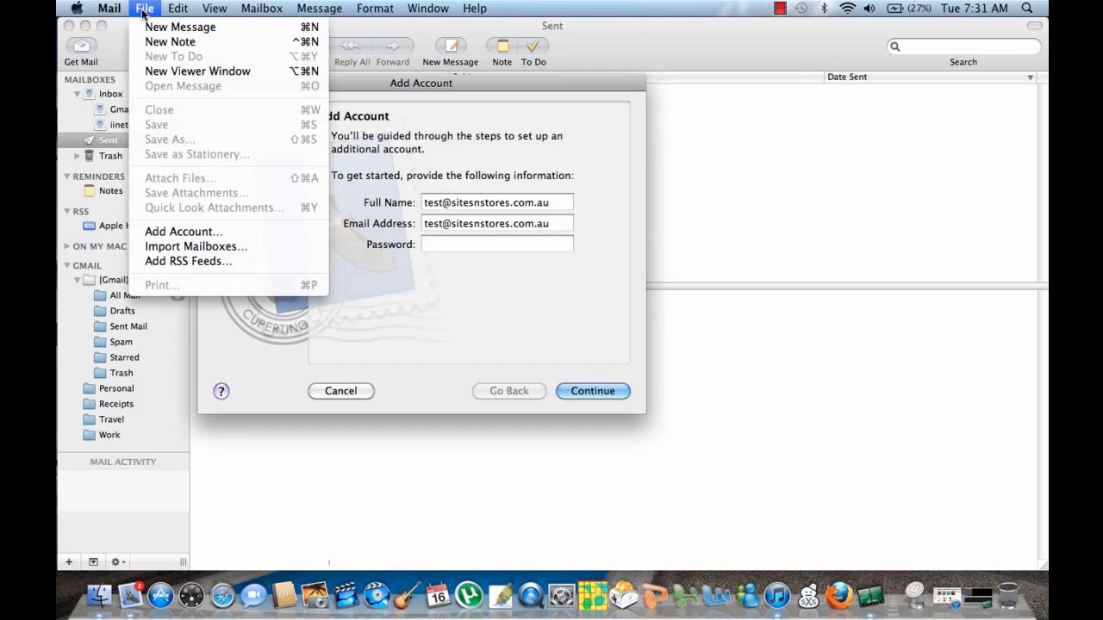
pyautogui.click(215, 231)
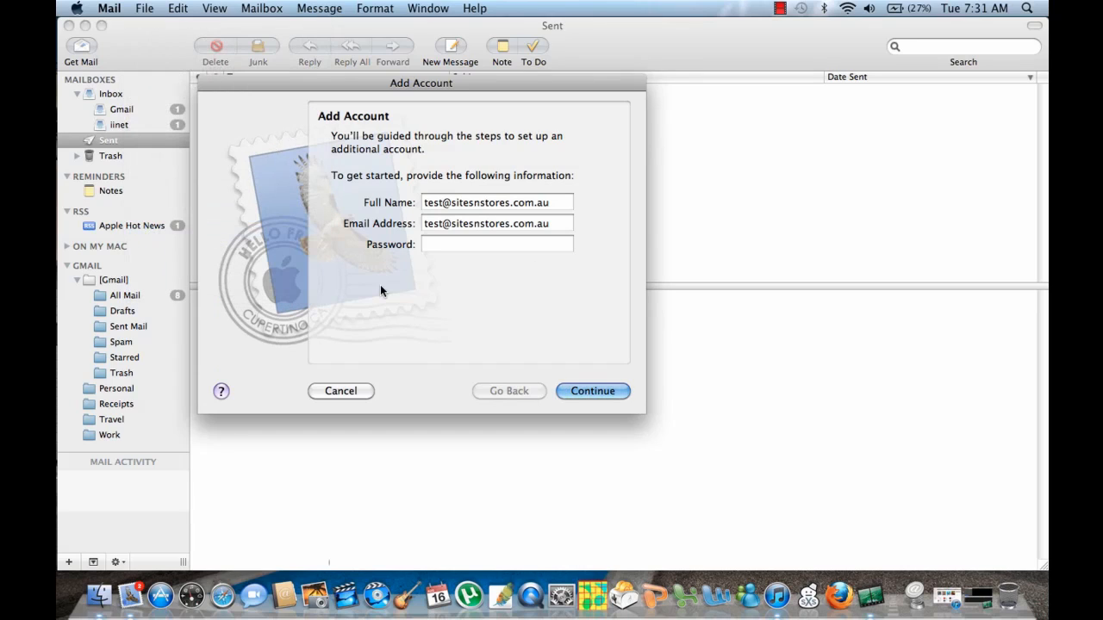
pyautogui.click(554, 224)
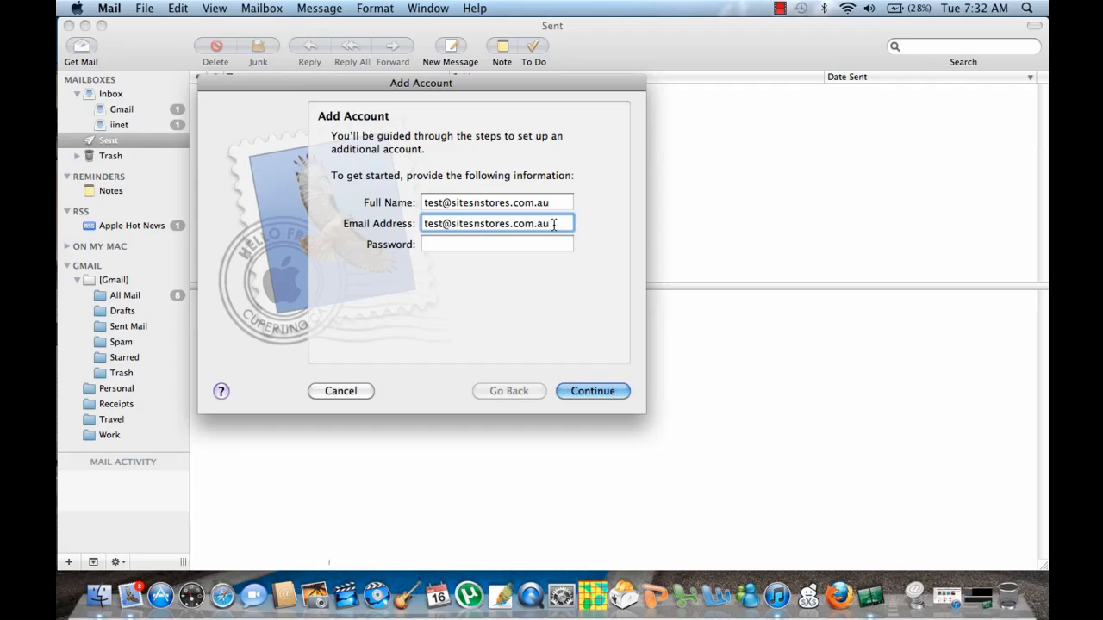
# Step: Enter the account password and continue so Mail looks up the servers
pyautogui.click(514, 246)
pyautogui.write('••••••••')
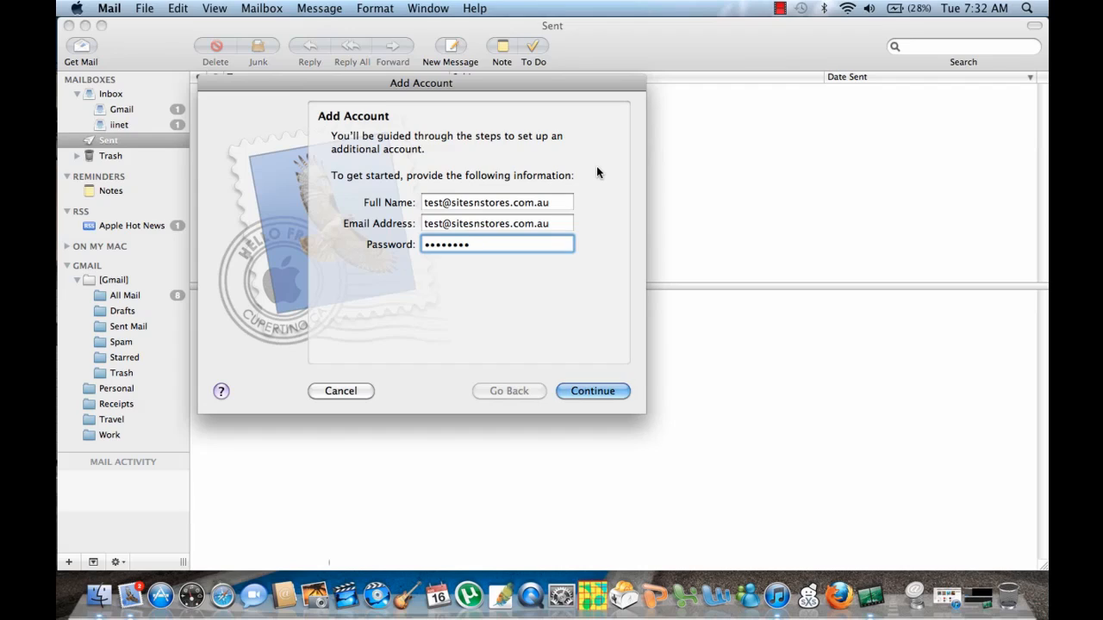
pyautogui.click(570, 388)
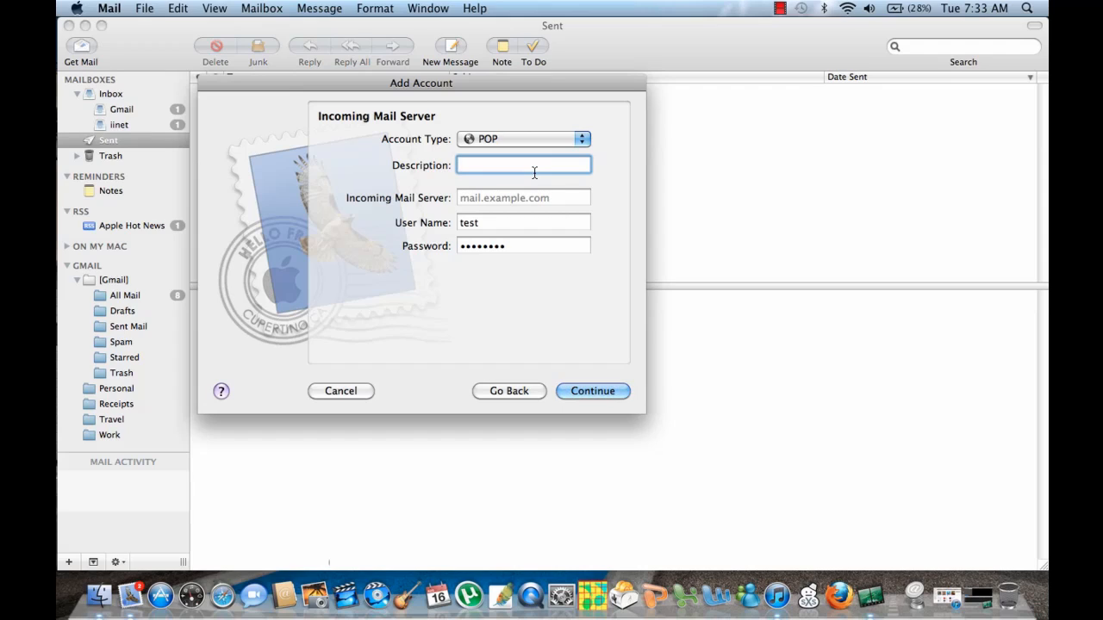
# Step: Use mail.sitesnstores.com.au as description and POP incoming server, the full email address as user name, and re-enter the password
pyautogui.write('mail.sitesnstores.com.au')
pyautogui.press('Tab')
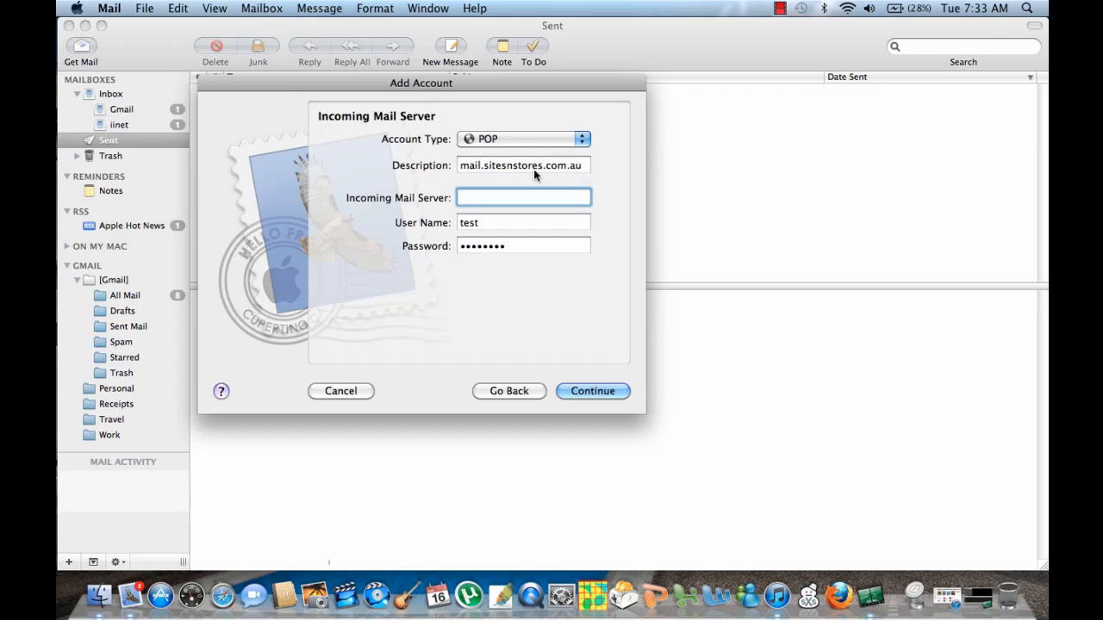
pyautogui.write('mail.sitesnstores.com.au')
pyautogui.doubleClick(544, 225)
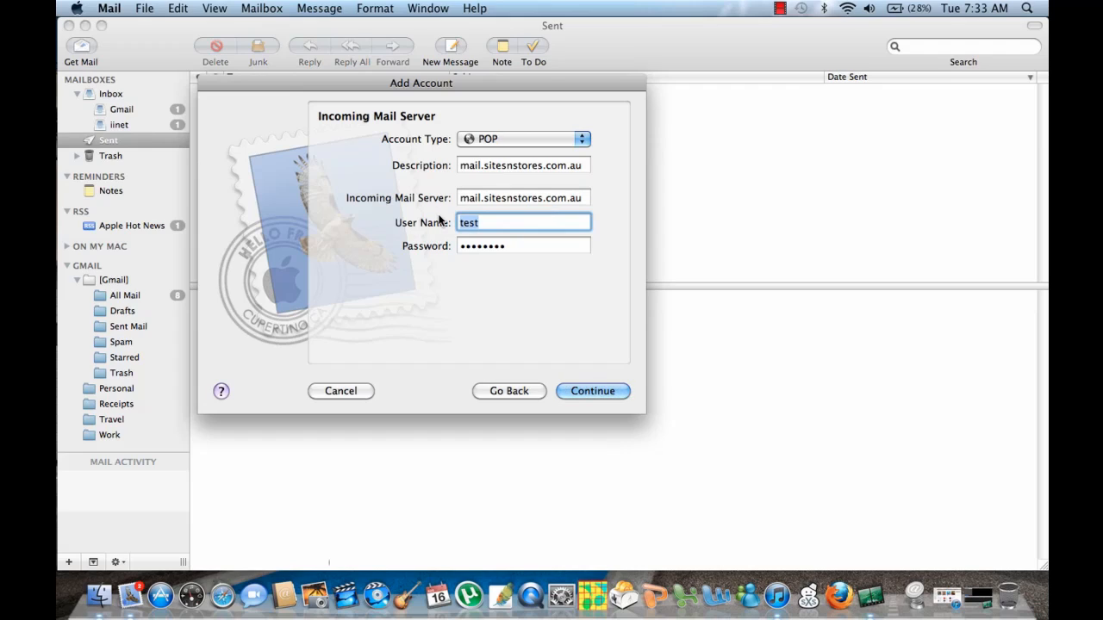
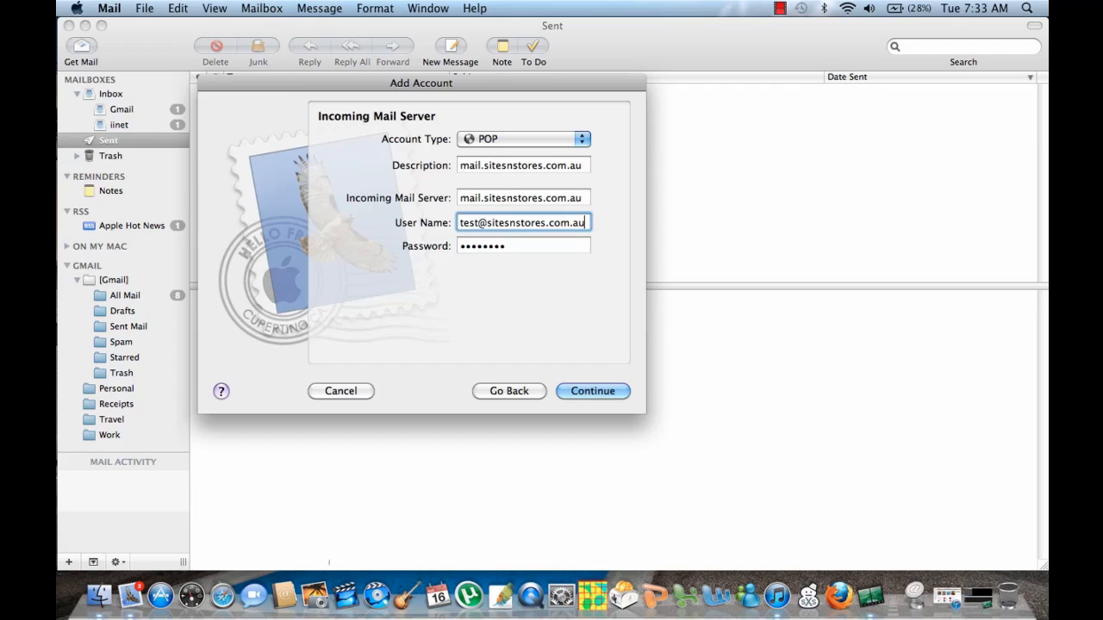
pyautogui.press('Tab')
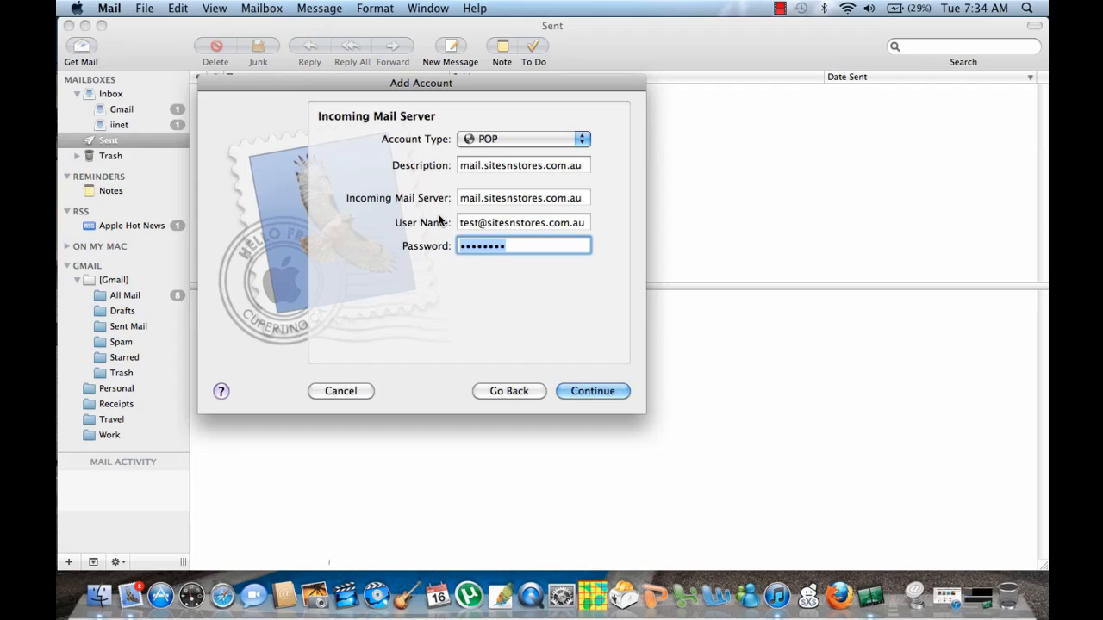
pyautogui.write('********')
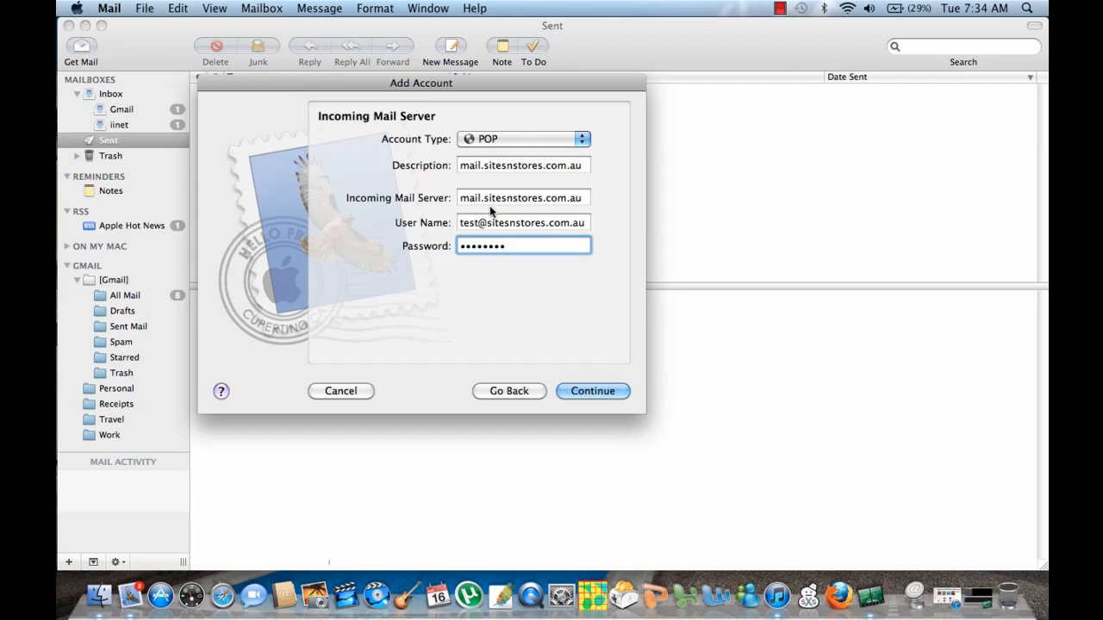
pyautogui.click(573, 393)
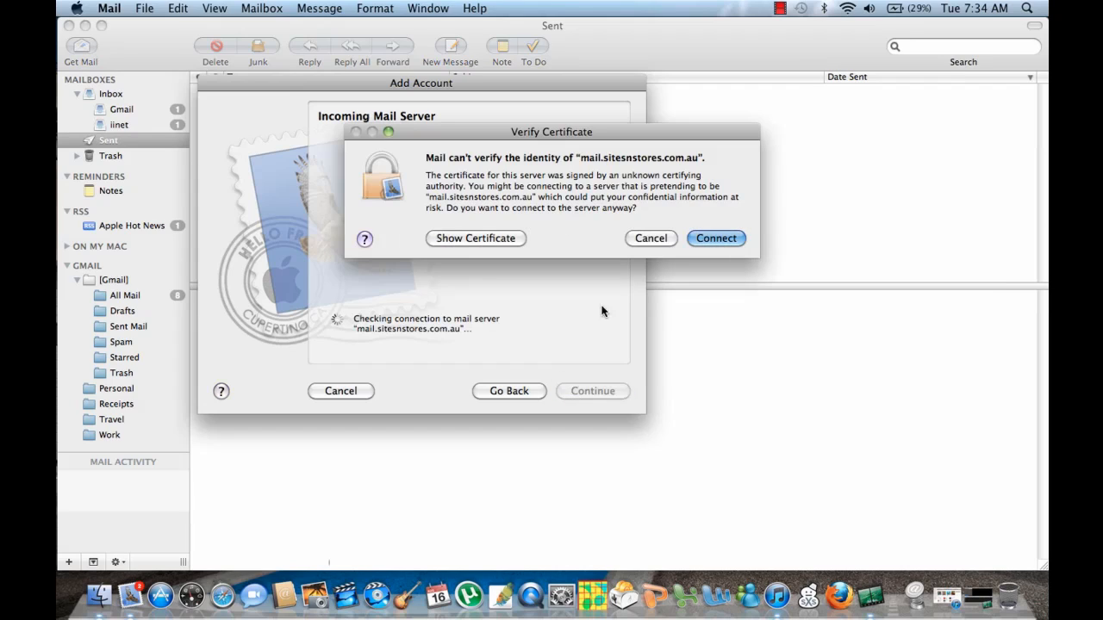
# Step: Trust the server certificate, then set the outgoing description and server to mail.sitesnstores.com.au, removing the wrong autocomplete
pyautogui.click(722, 239)
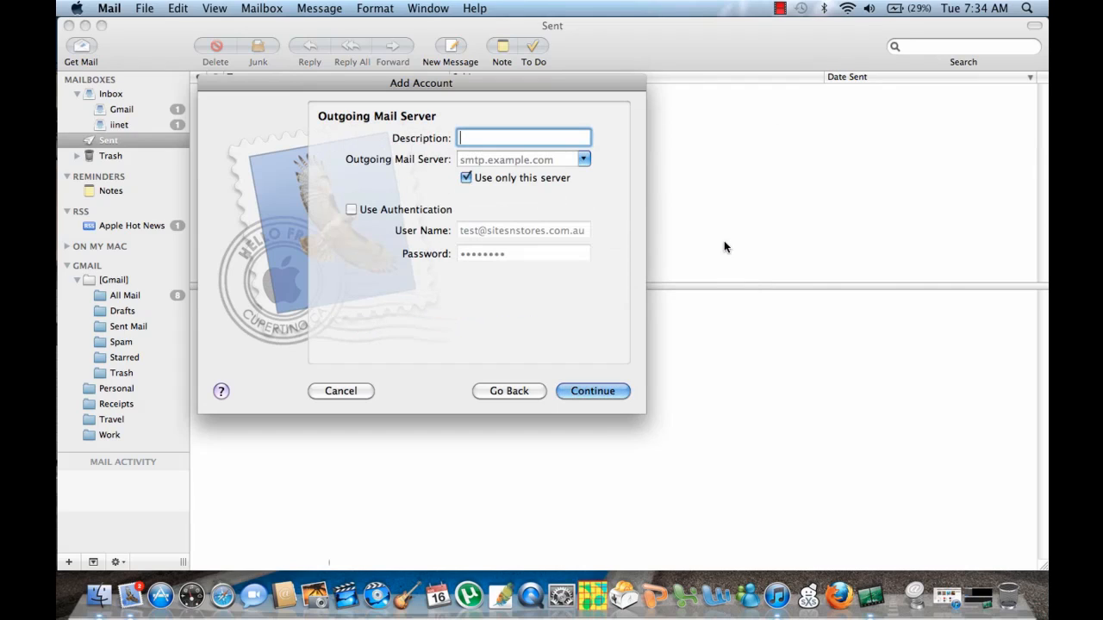
pyautogui.write('mail.sitesnstores.com.au')
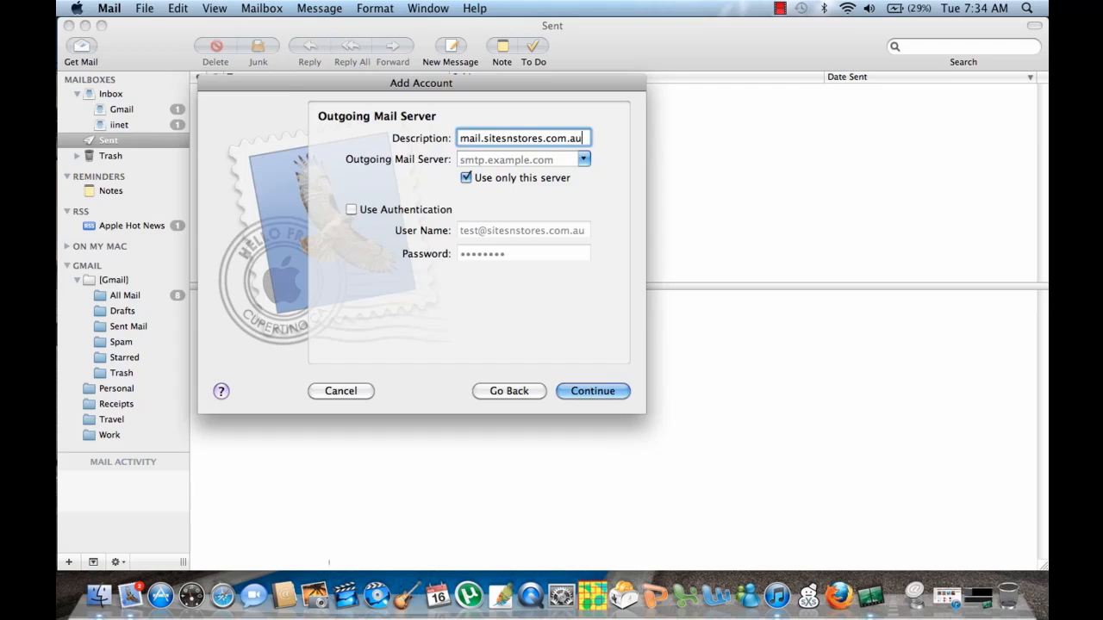
pyautogui.press('Tab')
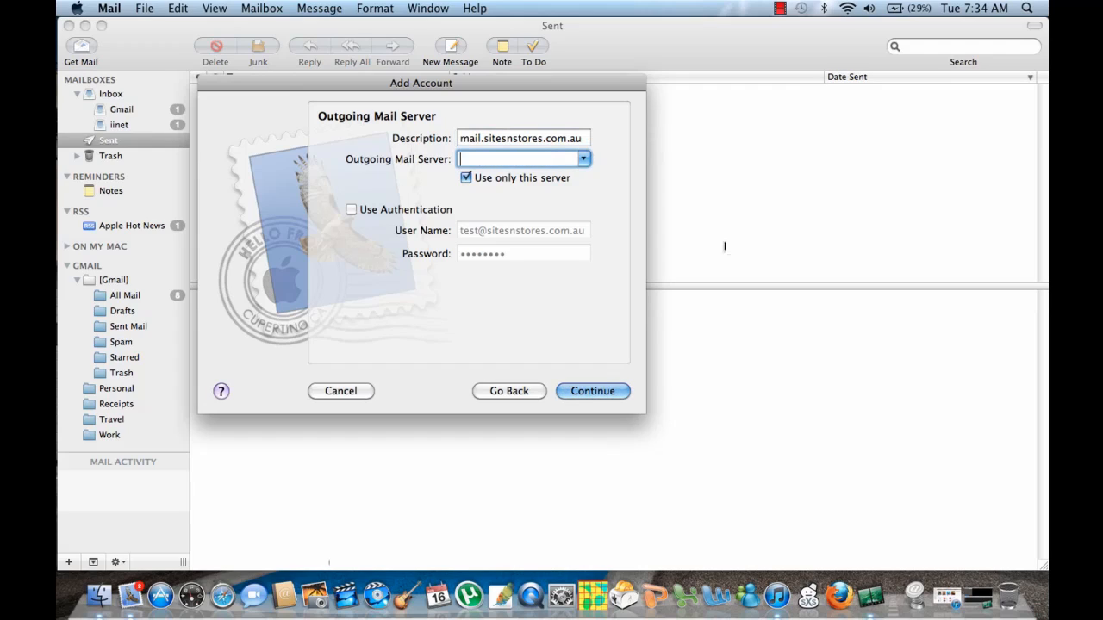
pyautogui.write('mail.')
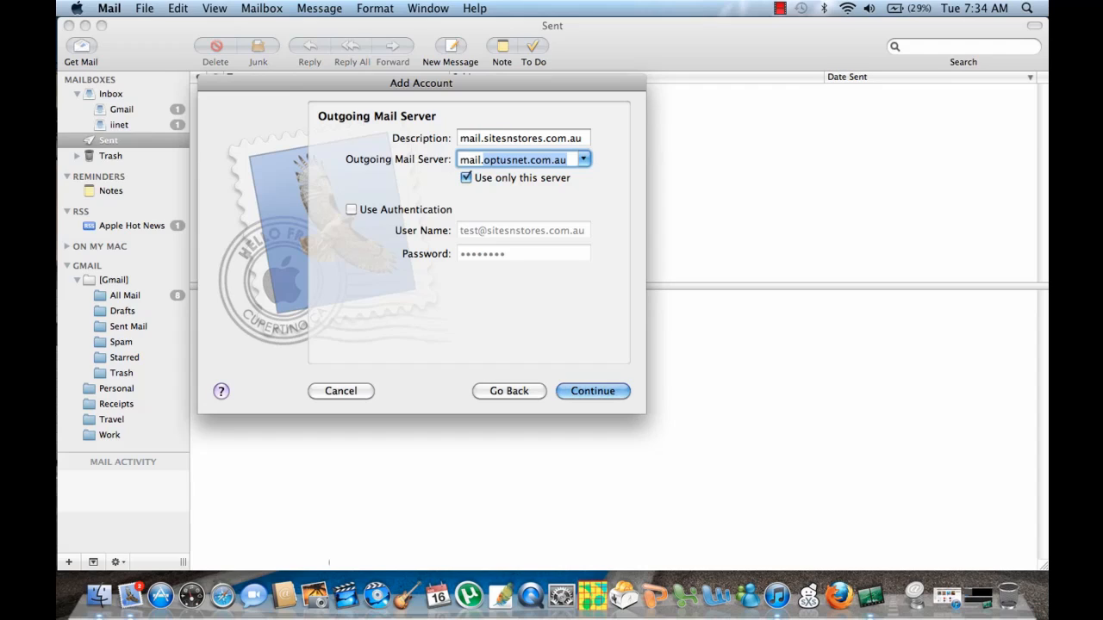
pyautogui.write('s')
pyautogui.press('Right')
pyautogui.press('BackSpace')
pyautogui.press('BackSpace')
pyautogui.press('BackSpace')
pyautogui.press('BackSpace')
pyautogui.press('BackSpace')
pyautogui.press('BackSpace')
pyautogui.press('BackSpace')
pyautogui.press('BackSpace')
pyautogui.press('BackSpace')
pyautogui.press('BackSpace')
pyautogui.press('BackSpace')
pyautogui.press('BackSpace')
pyautogui.press('BackSpace')
pyautogui.press('BackSpace')
pyautogui.press('BackSpace')
pyautogui.press('BackSpace')
pyautogui.press('BackSpace')
pyautogui.press('BackSpace')
pyautogui.press('BackSpace')
pyautogui.press('BackSpace')
pyautogui.press('BackSpace')
pyautogui.press('BackSpace')
pyautogui.press('BackSpace')
pyautogui.press('BackSpace')
pyautogui.press('BackSpace')
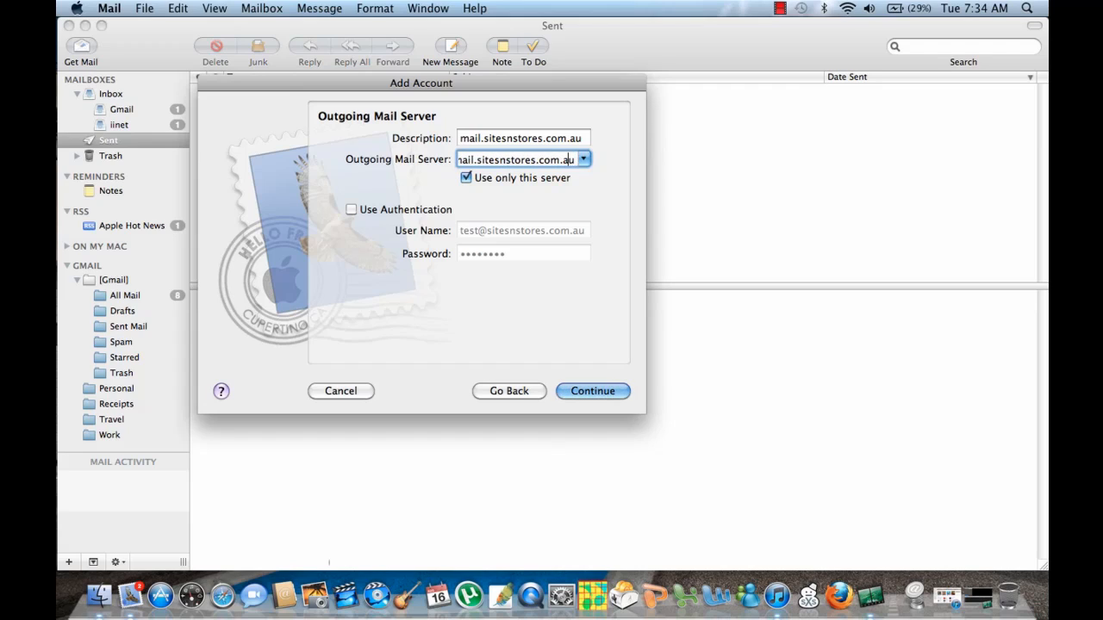
pyautogui.press('Left')
pyautogui.press('Left')
pyautogui.press('Left')
pyautogui.press('Left')
pyautogui.press('Left')
pyautogui.press('Left')
pyautogui.press('Left')
pyautogui.press('Left')
pyautogui.press('Left')
pyautogui.press('Left')
pyautogui.press('Left')
pyautogui.press('Left')
pyautogui.press('Left')
pyautogui.press('Left')
pyautogui.press('Left')
pyautogui.press('Left')
pyautogui.press('Left')
pyautogui.press('Left')
pyautogui.press('Left')
pyautogui.press('Left')
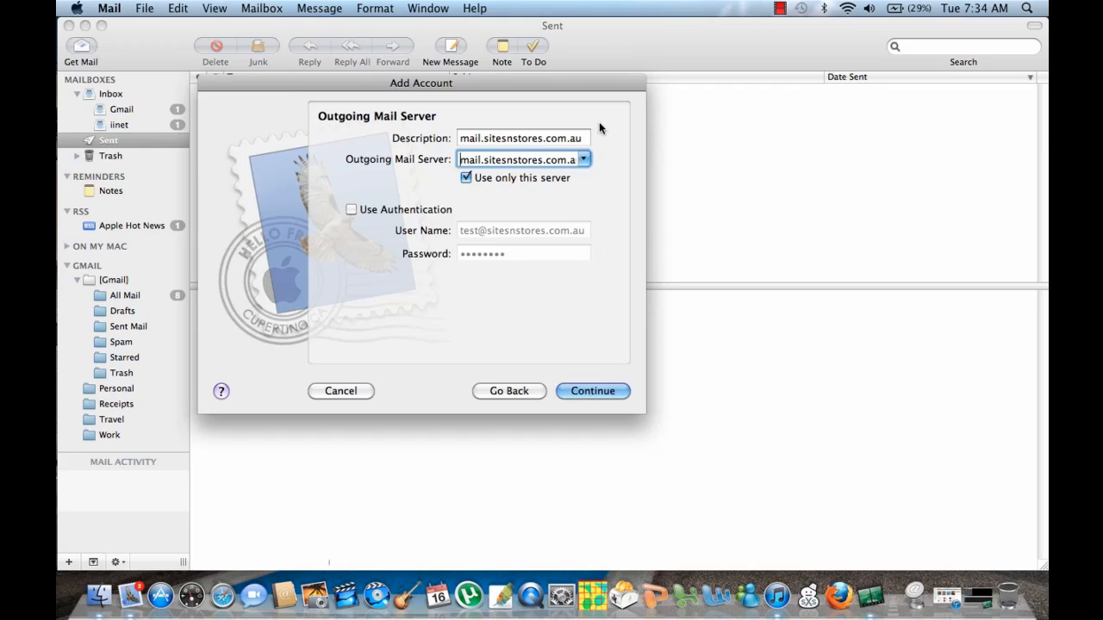
pyautogui.click(592, 392)
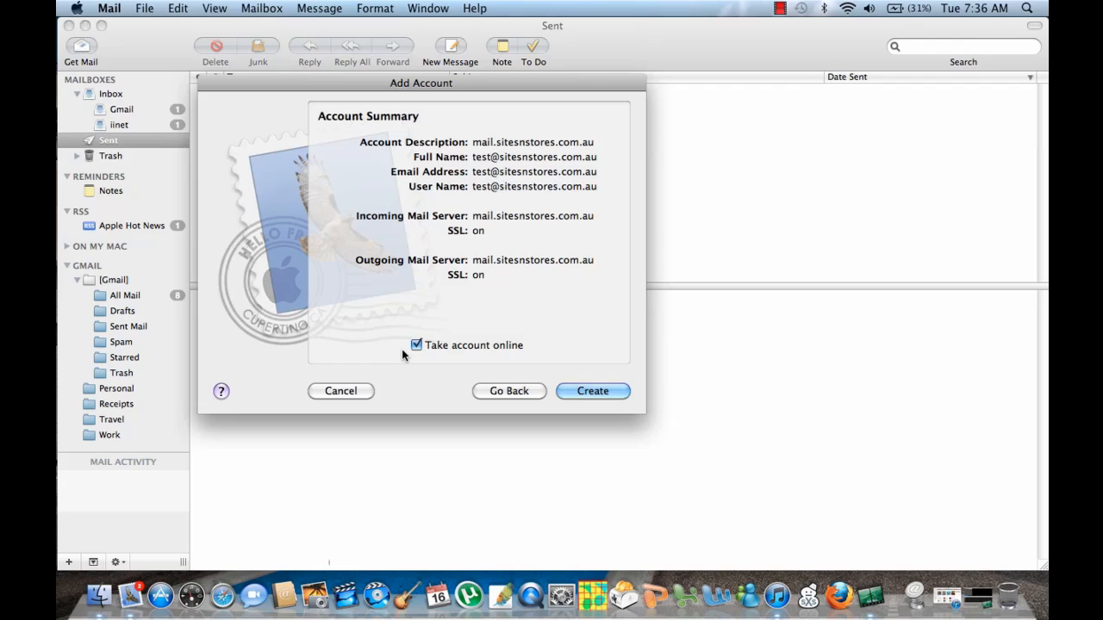
# Step: Create the mail.sitesnstores.com.au account from the Account Summary so its inbox receives 3 messages
pyautogui.click(603, 391)
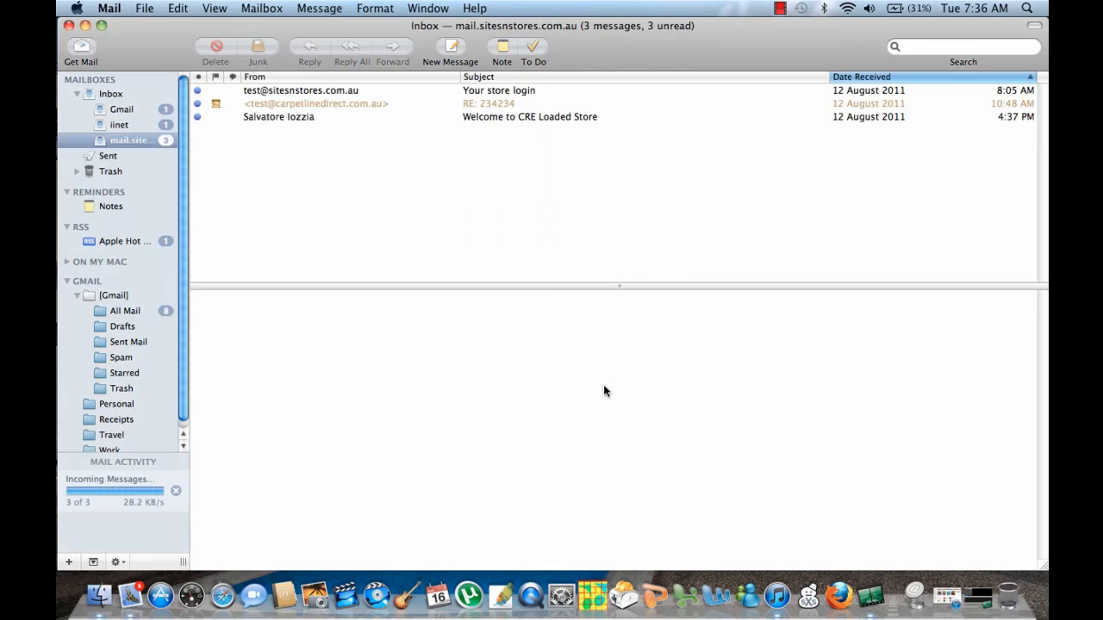